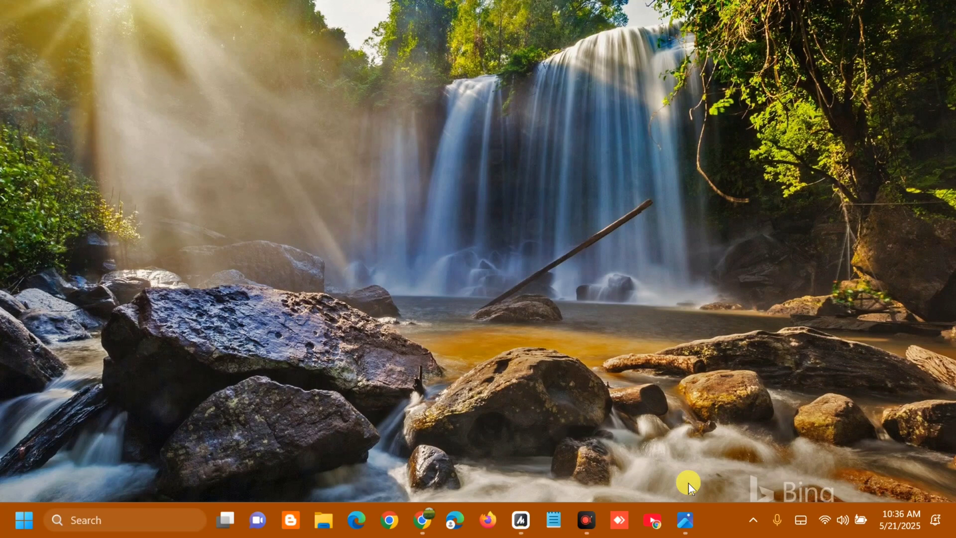
# View and close the failed-update screenshot, then start Disk Cleanup on Acer (C:), offering 3.64 GB.
pyautogui.click(685, 520)
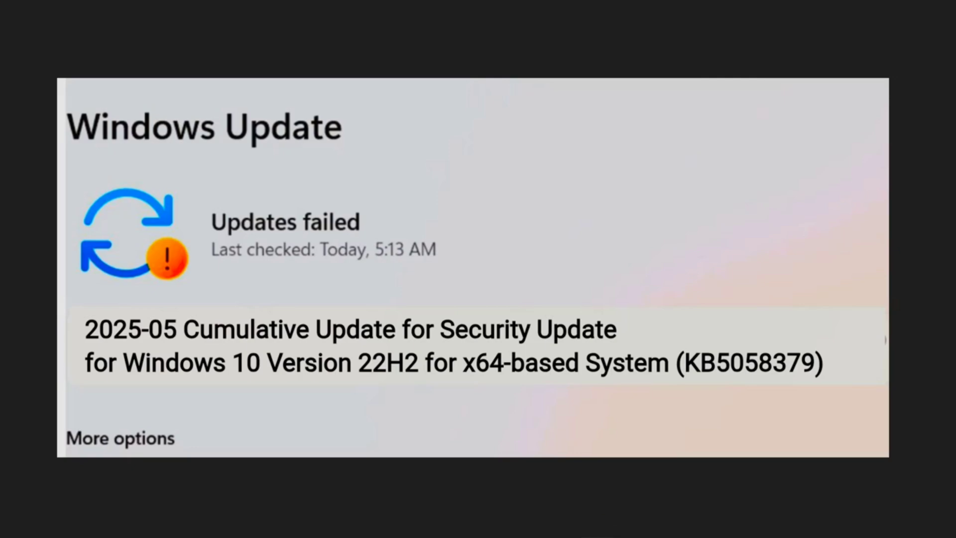
pyautogui.hotkey('alt', 'F4')
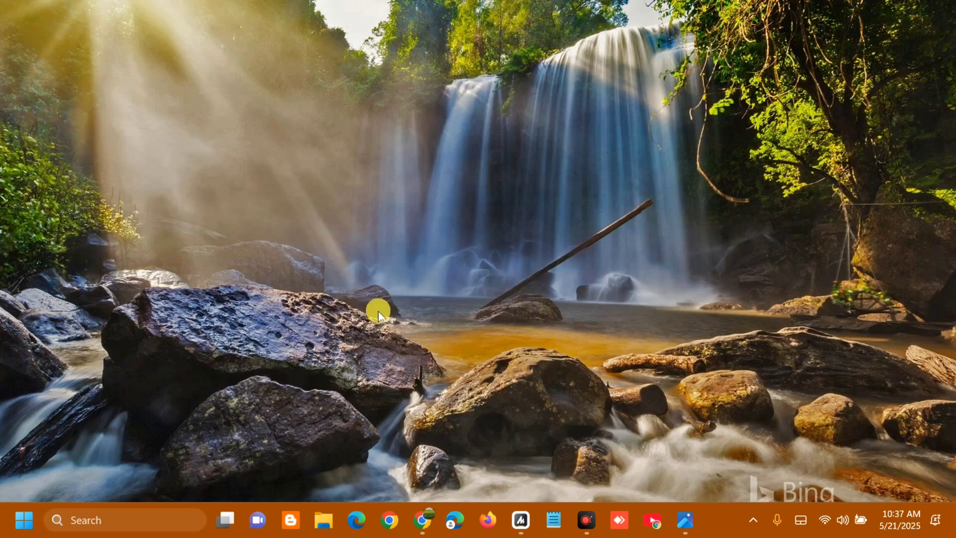
pyautogui.click(23, 520)
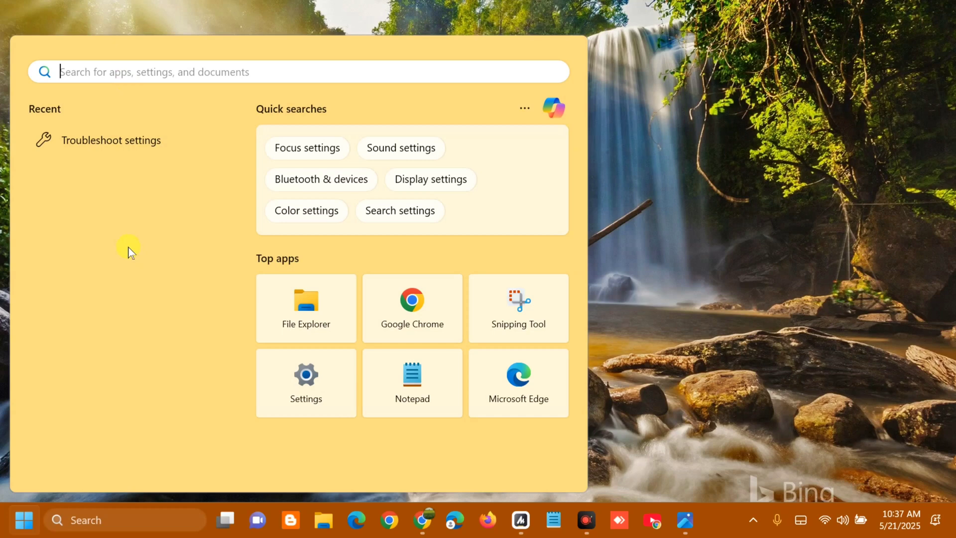
pyautogui.write('disk c')
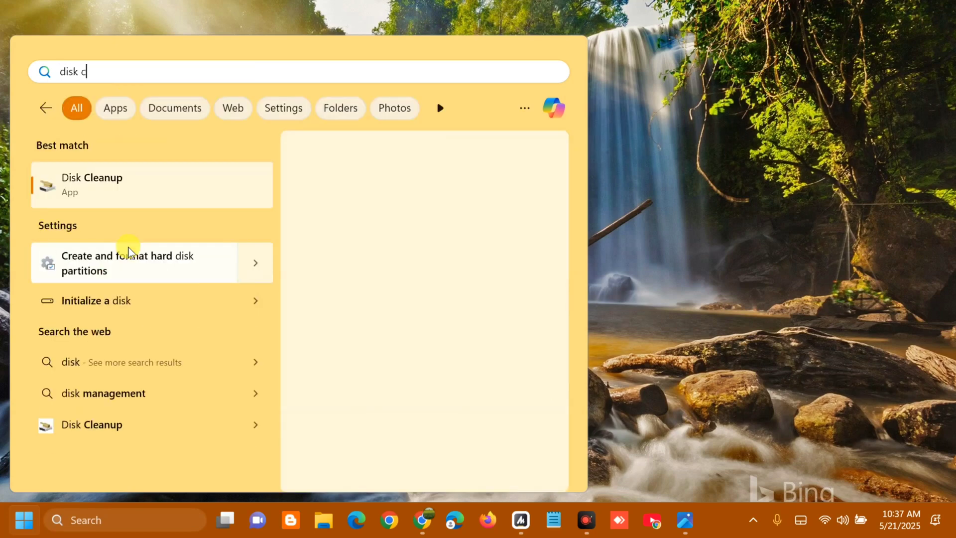
pyautogui.write('leanup')
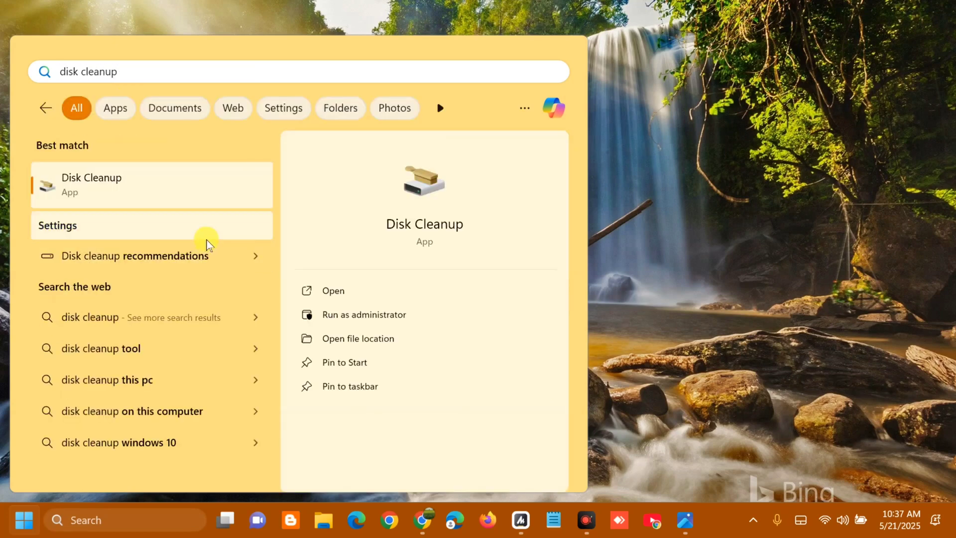
pyautogui.click(332, 292)
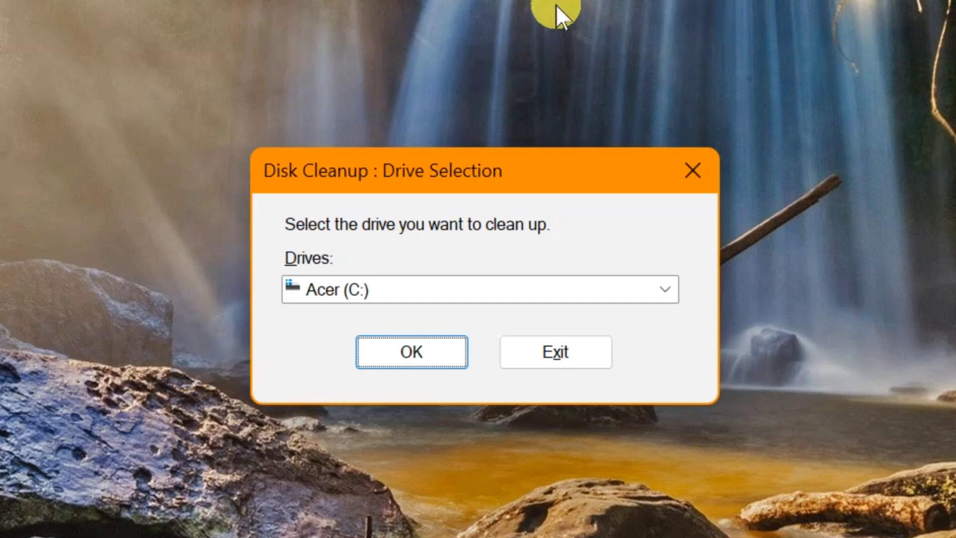
pyautogui.click(665, 295)
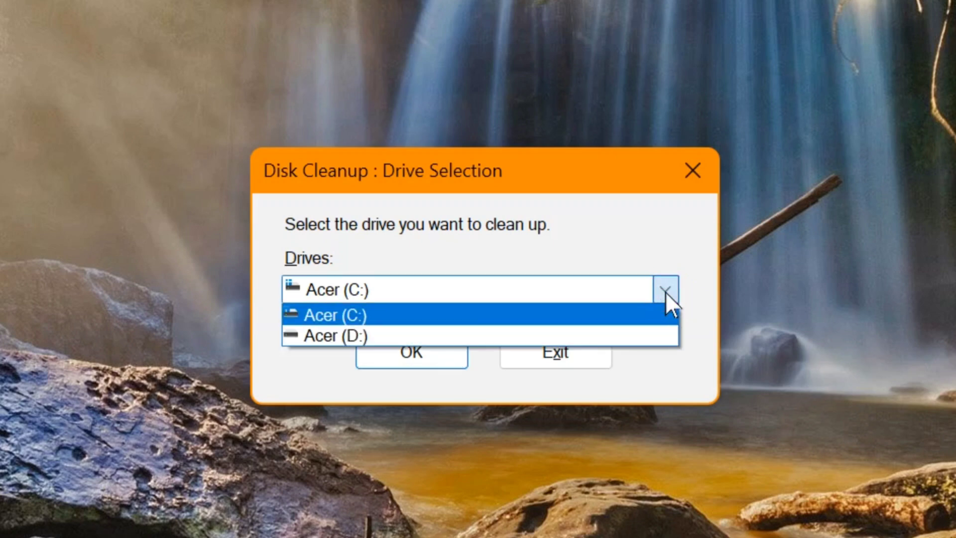
pyautogui.click(566, 294)
pyautogui.click(419, 352)
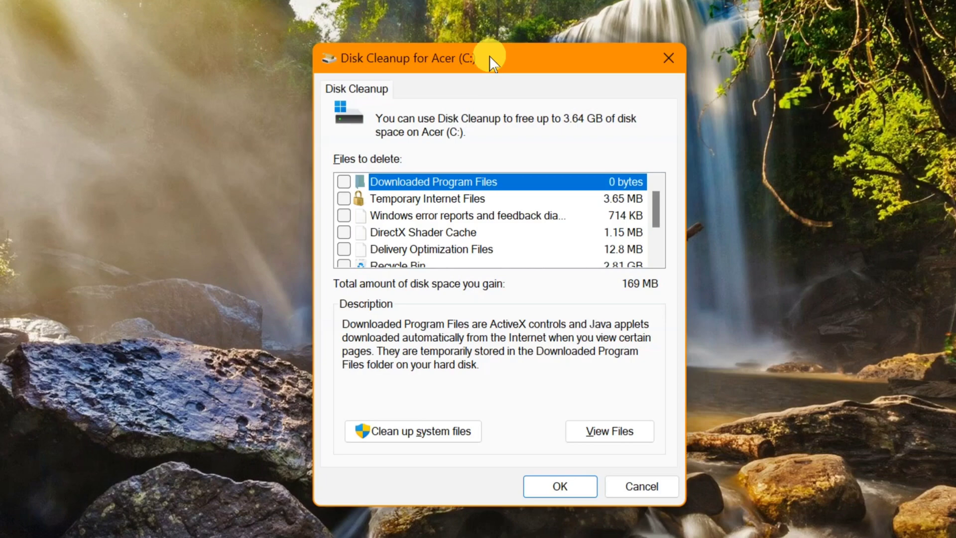
# Rescan Acer (C:) with system files included, raising the freeable space to 3.83 GB.
pyautogui.click(420, 432)
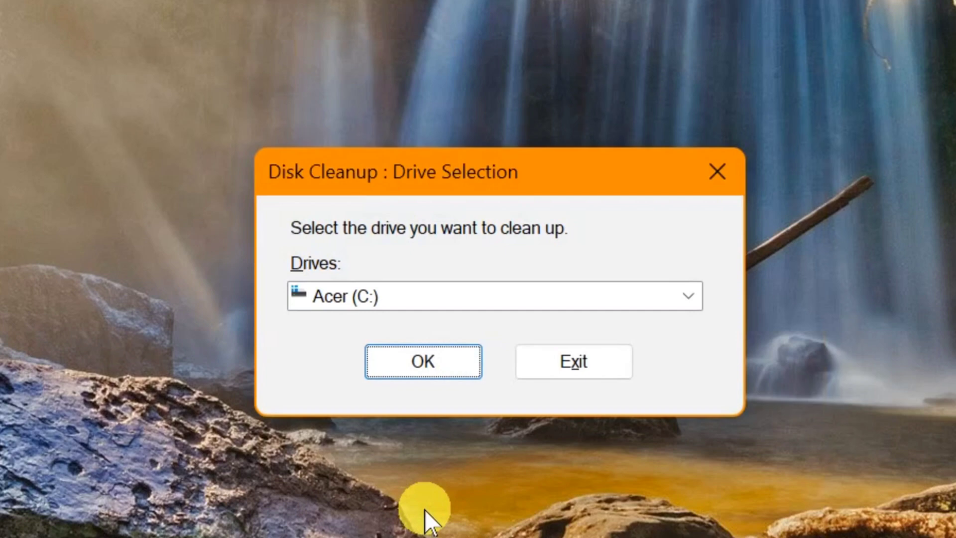
pyautogui.click(688, 297)
pyautogui.click(575, 323)
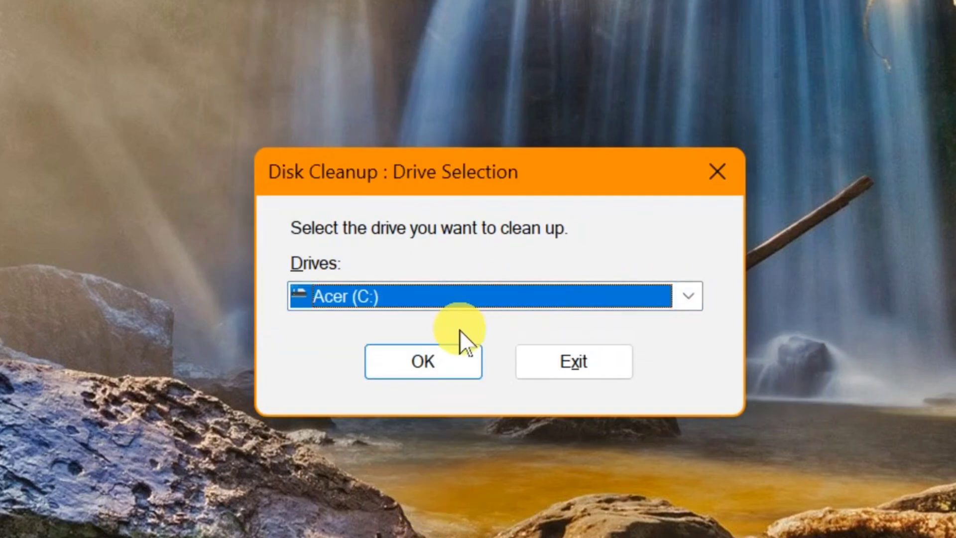
pyautogui.click(418, 361)
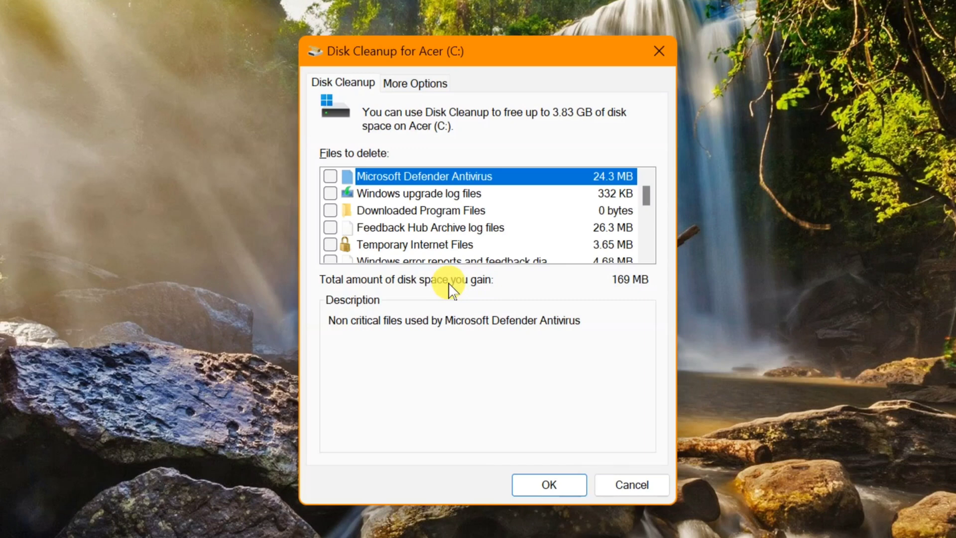
# Check Temporary Internet Files, Delivery Optimization Files, Recycle Bin and Windows upgrade logs, then delete them.
pyautogui.click(330, 245)
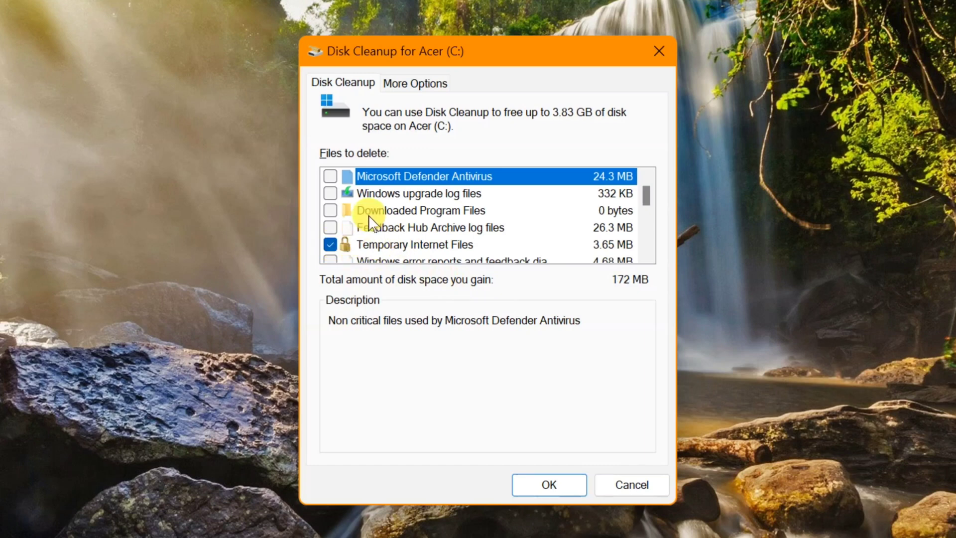
pyautogui.scroll(-1, 565, 229)
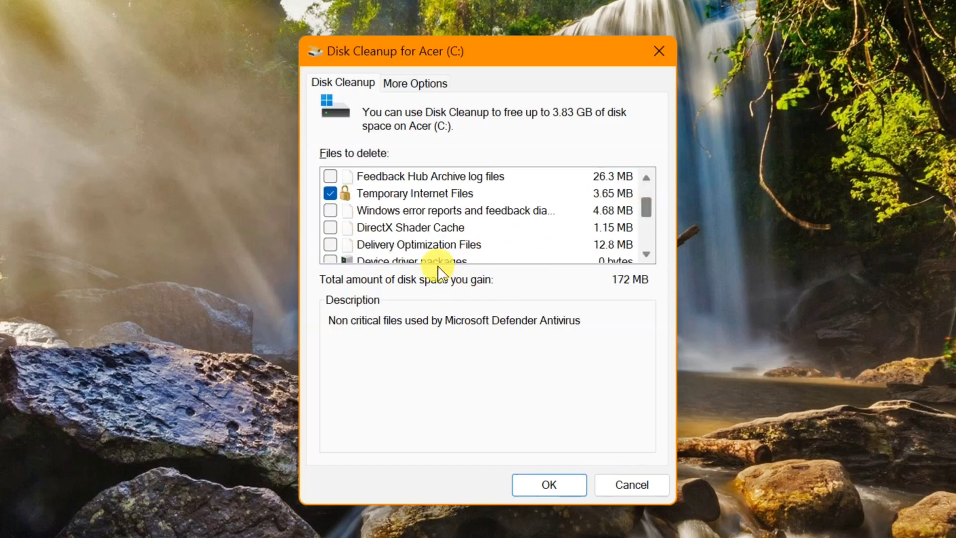
pyautogui.click(330, 244)
pyautogui.moveTo(647, 207); pyautogui.dragTo(647, 219)
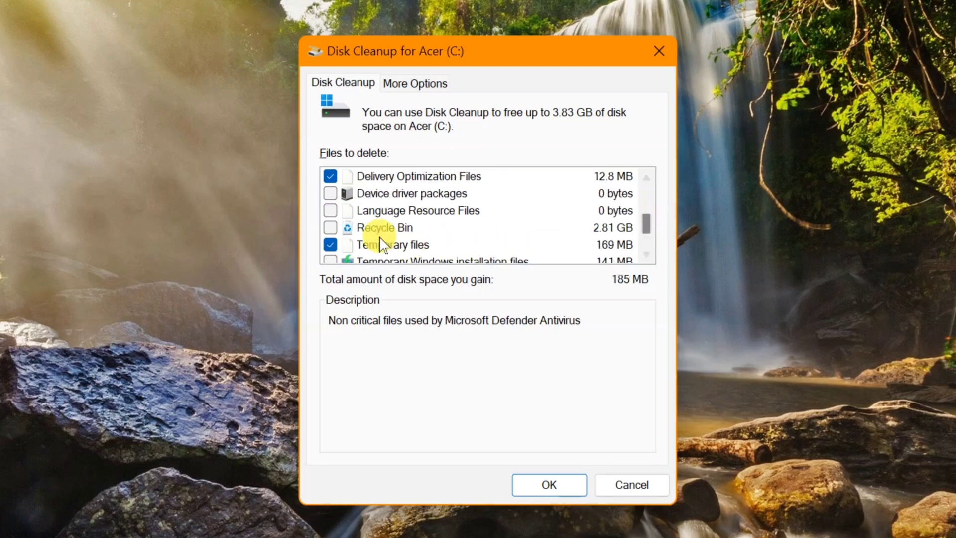
pyautogui.click(330, 228)
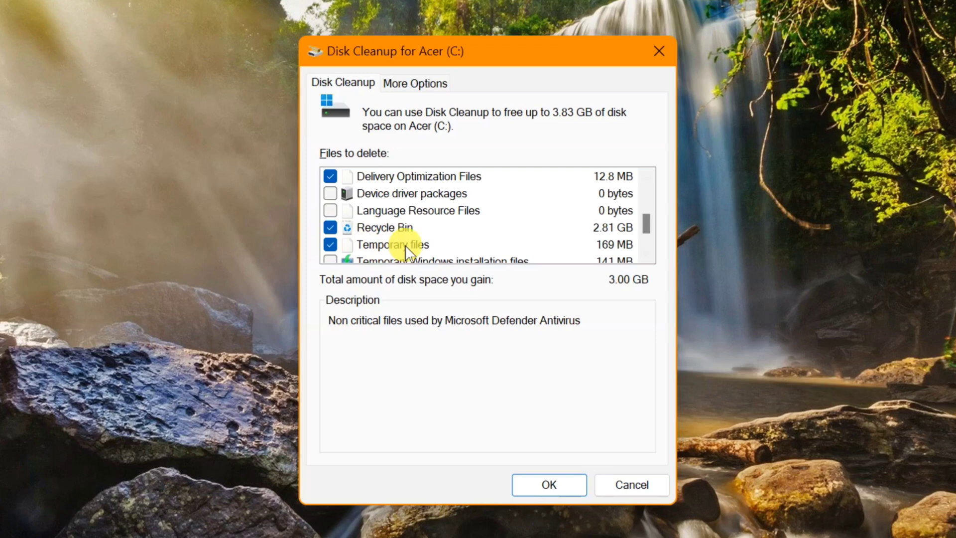
pyautogui.moveTo(646, 224); pyautogui.dragTo(647, 195)
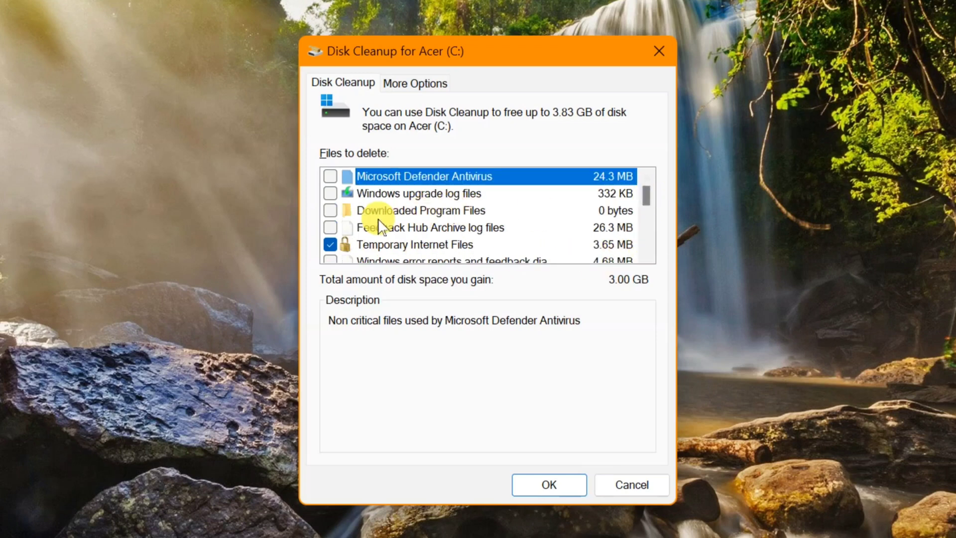
pyautogui.click(329, 195)
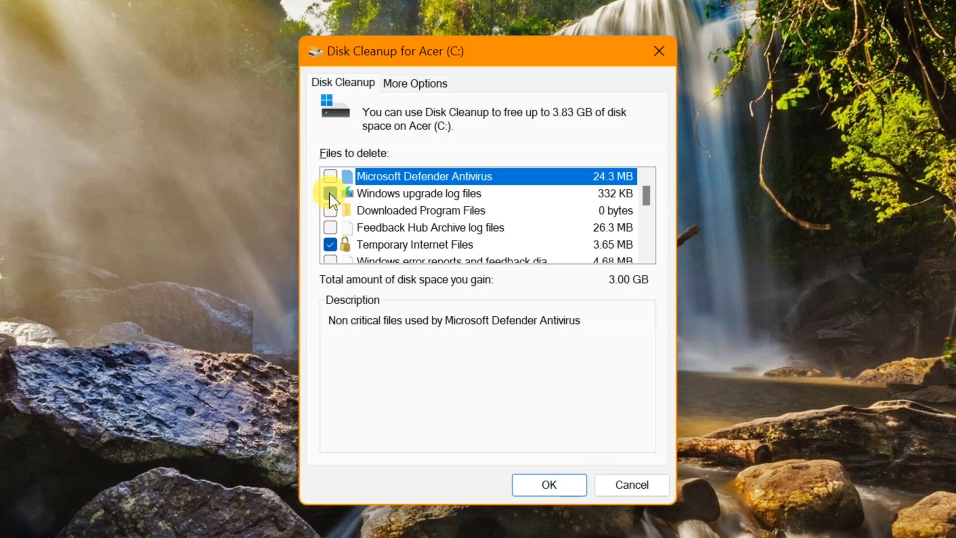
pyautogui.moveTo(645, 194); pyautogui.dragTo(641, 273)
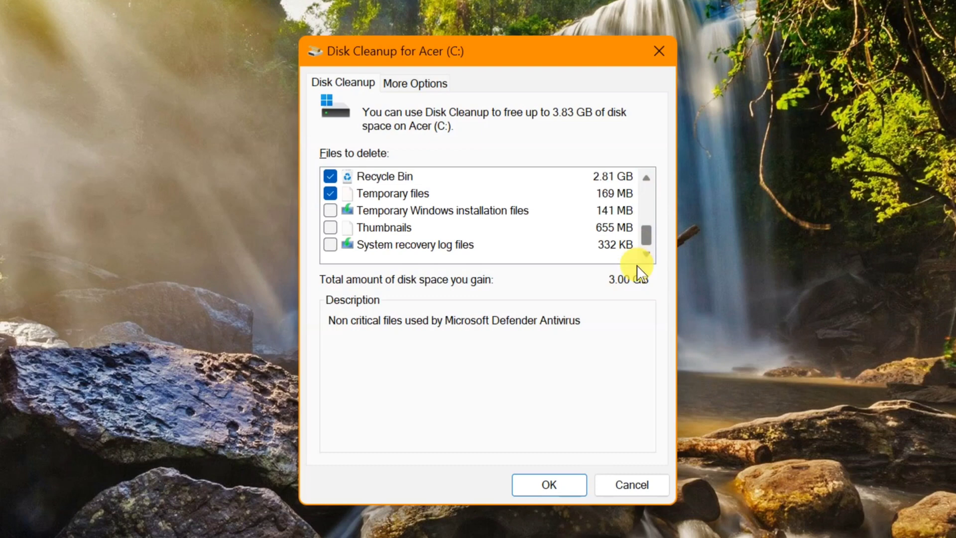
pyautogui.click(546, 493)
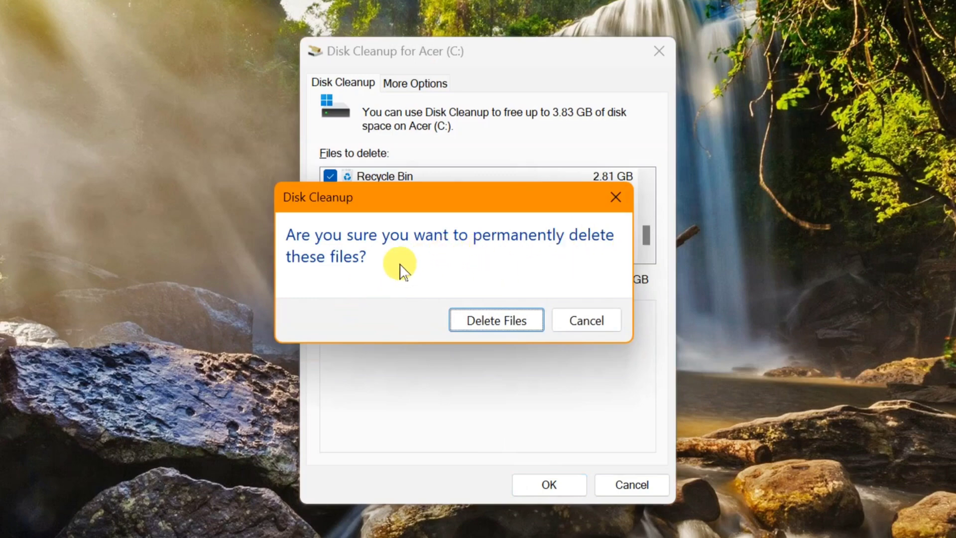
pyautogui.click(496, 326)
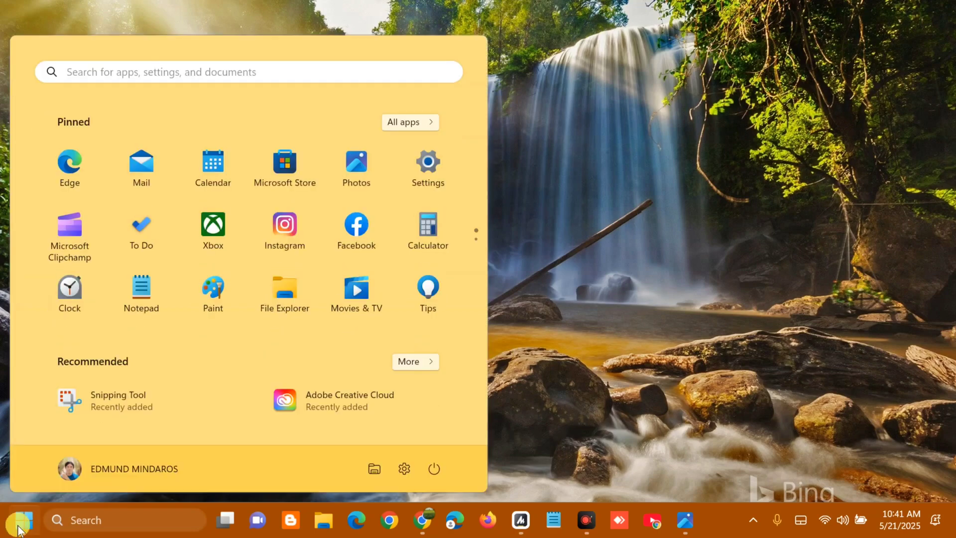
pyautogui.click(435, 469)
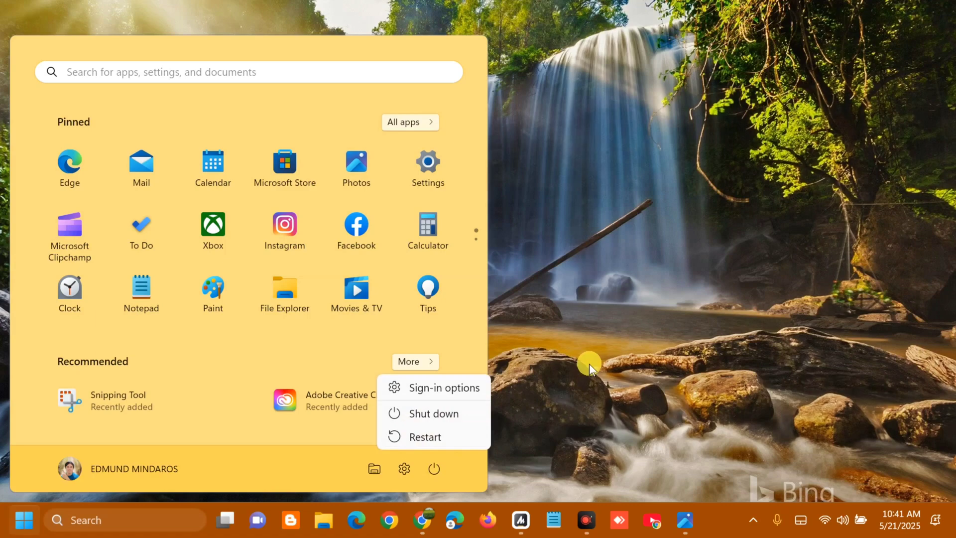
pyautogui.click(605, 335)
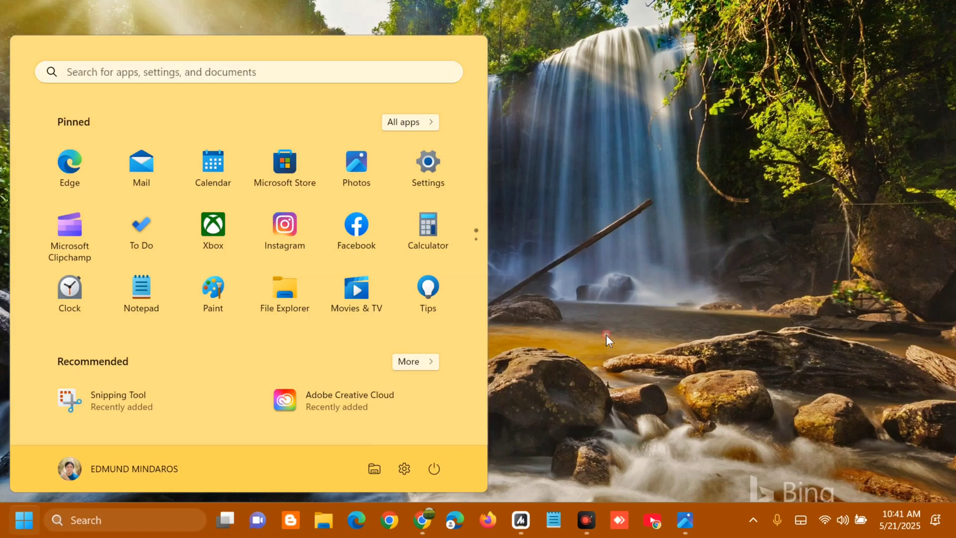
pyautogui.click(605, 335)
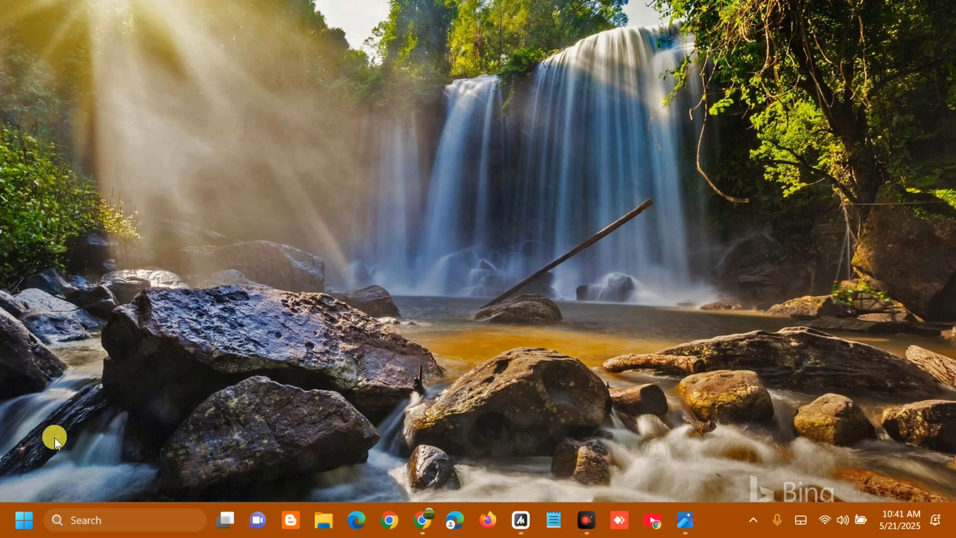
# Search 'trouble' from Start, open Troubleshoot settings and show the Other troubleshooters list.
pyautogui.click(24, 520)
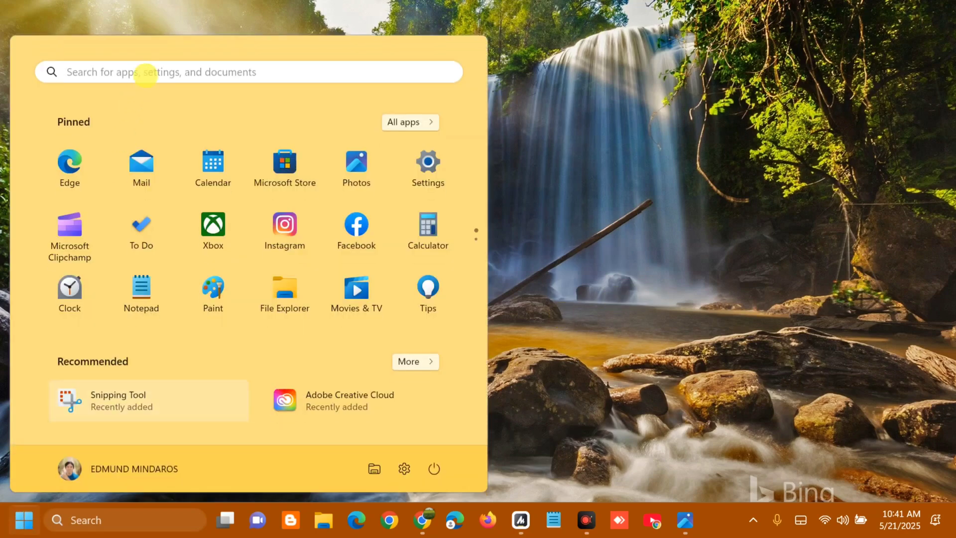
pyautogui.click(144, 75)
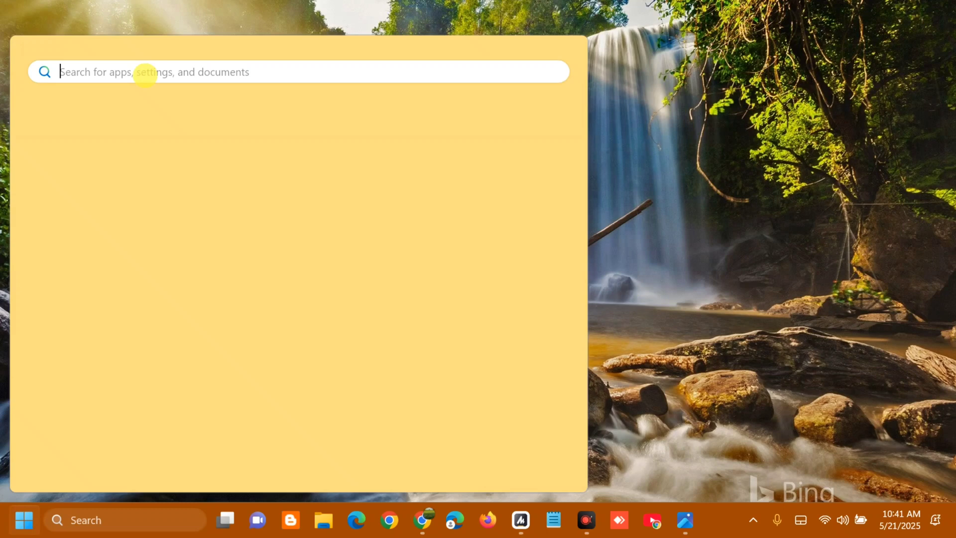
pyautogui.write('trouble')
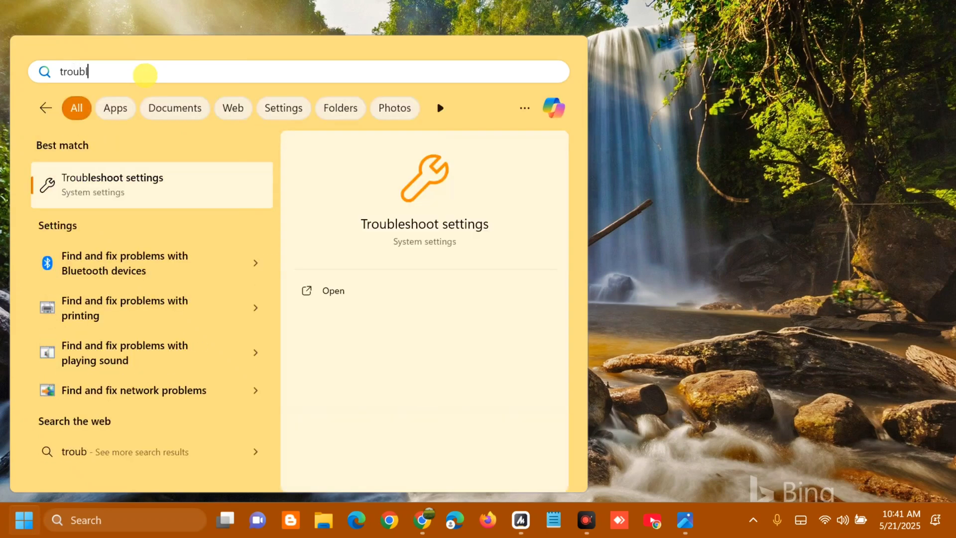
pyautogui.click(347, 294)
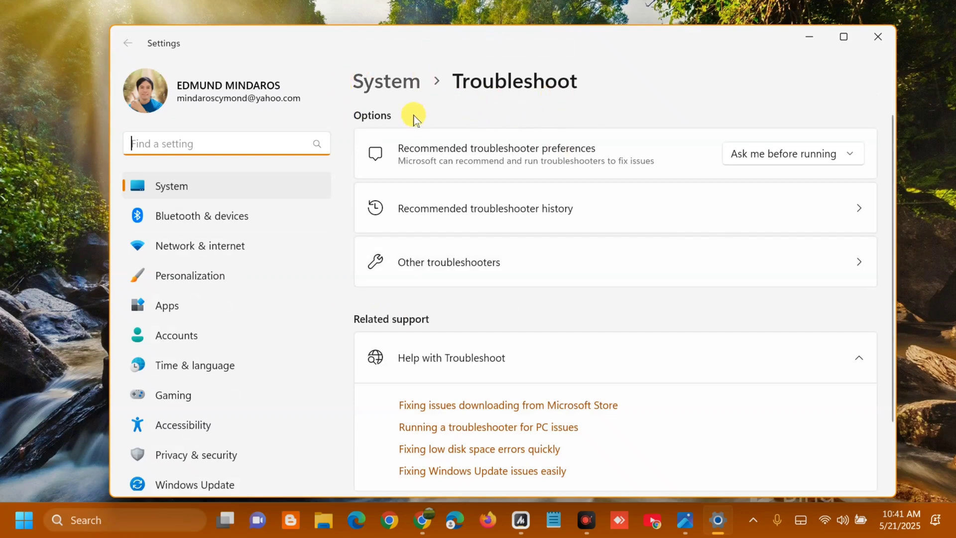
pyautogui.click(462, 261)
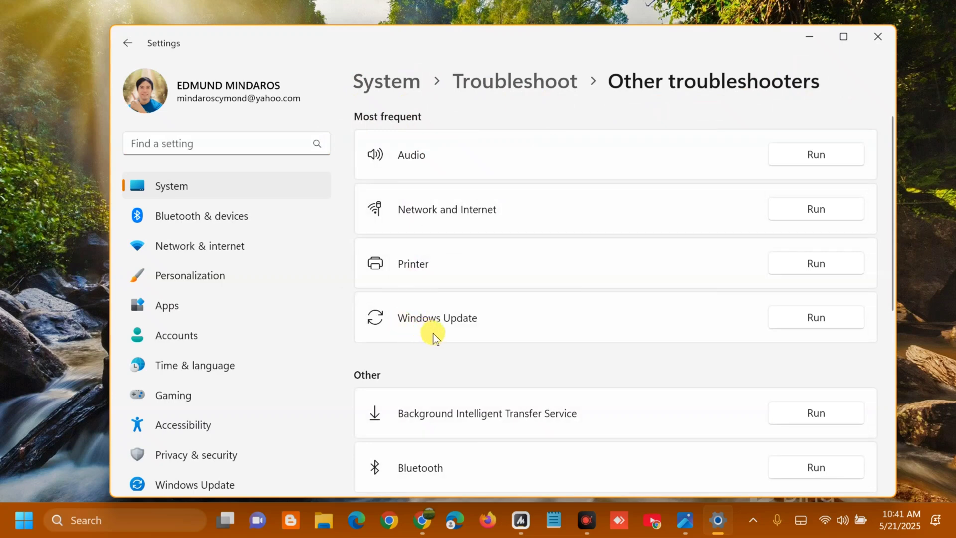
# Run the Windows Update troubleshooter and close its report once the corrupt service registration is fixed.
pyautogui.click(820, 321)
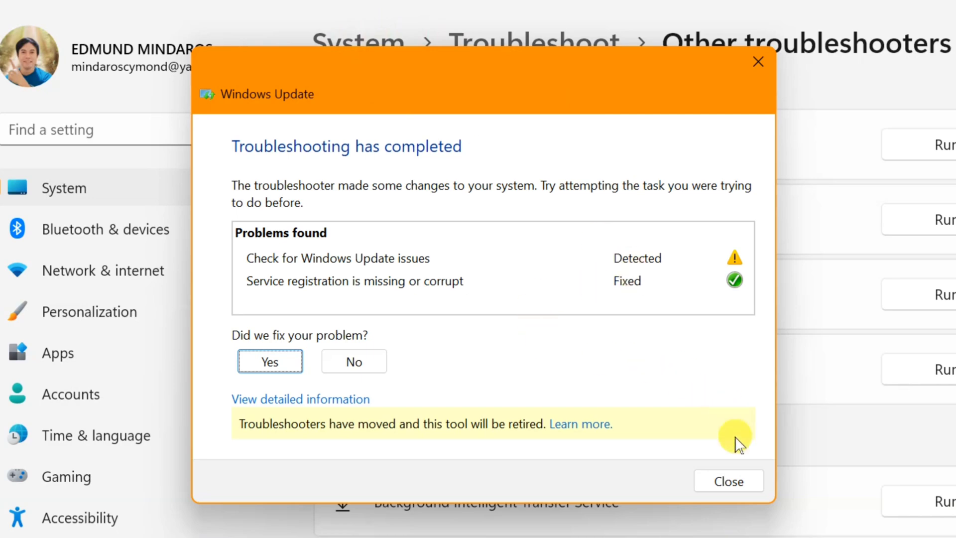
pyautogui.click(731, 483)
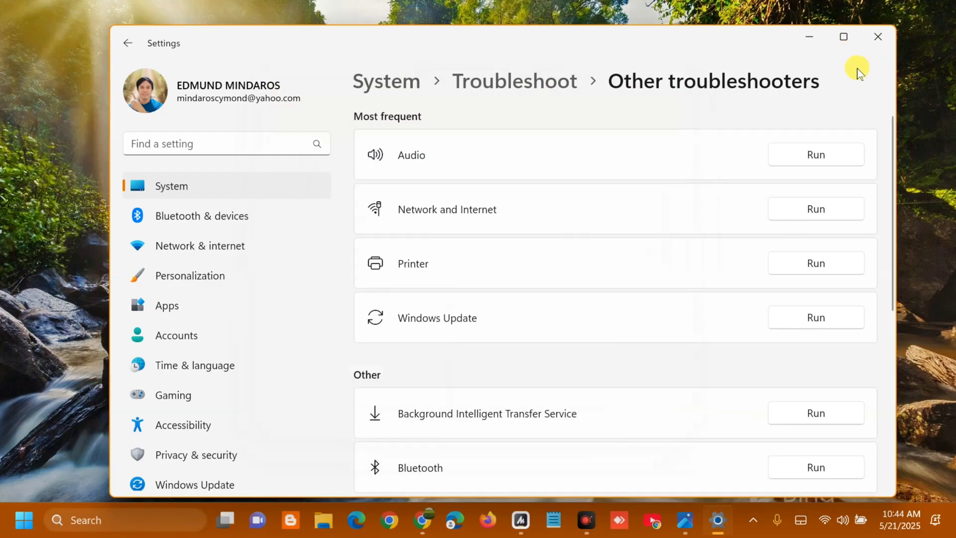
# Close Settings, then open and dismiss the Start and power menus to return to the desktop.
pyautogui.click(874, 38)
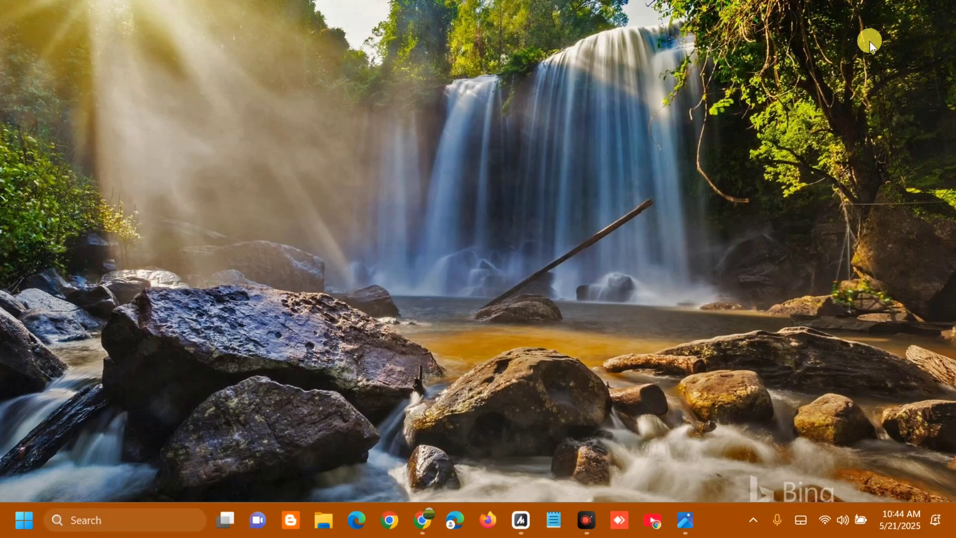
pyautogui.click(20, 522)
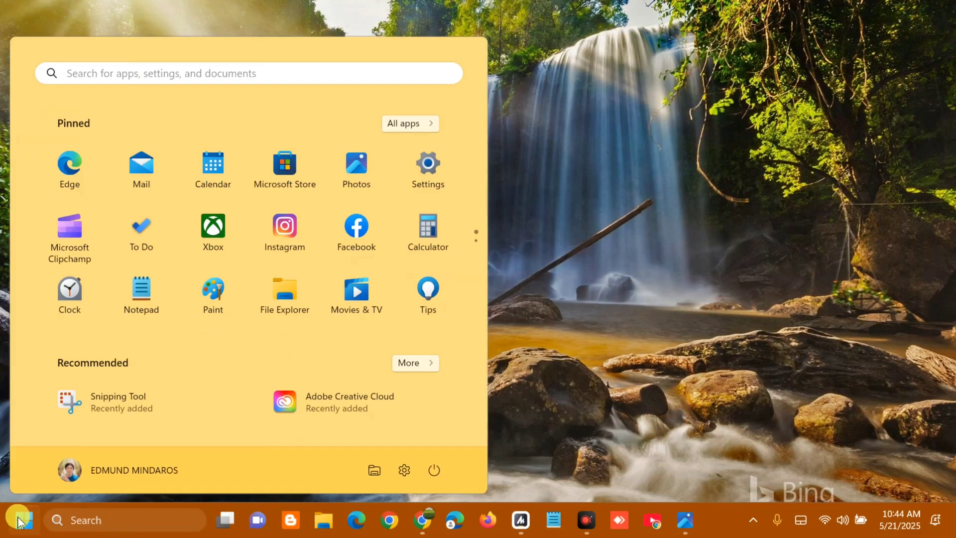
pyautogui.click(434, 468)
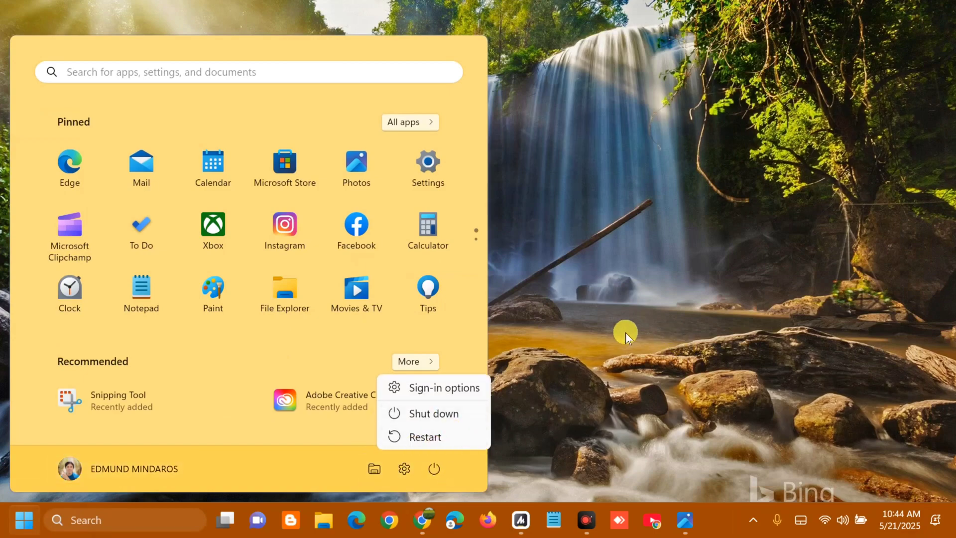
pyautogui.click(639, 296)
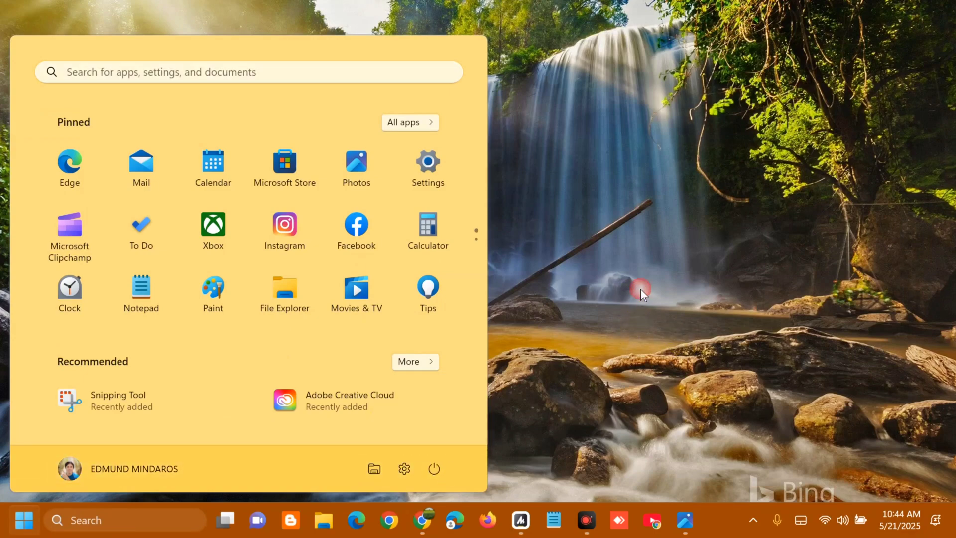
pyautogui.click(640, 288)
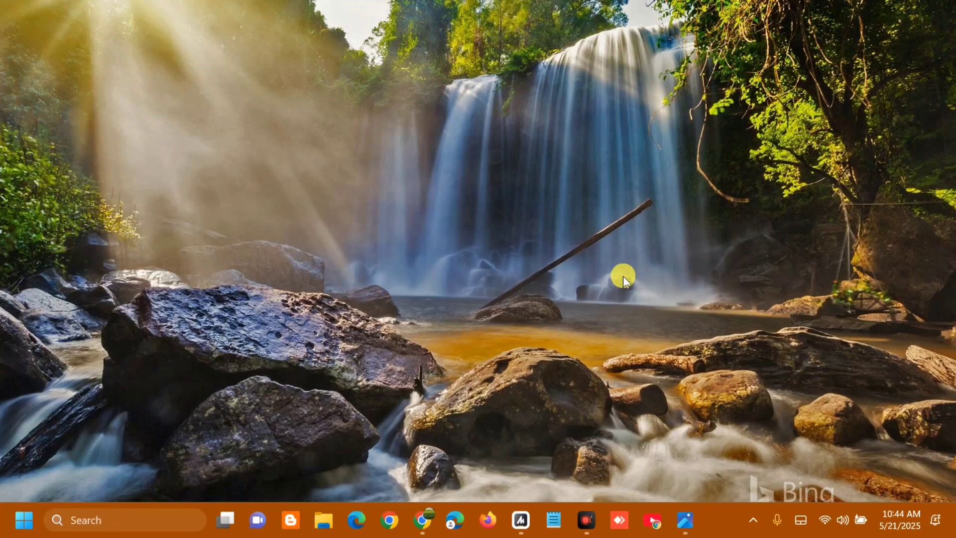